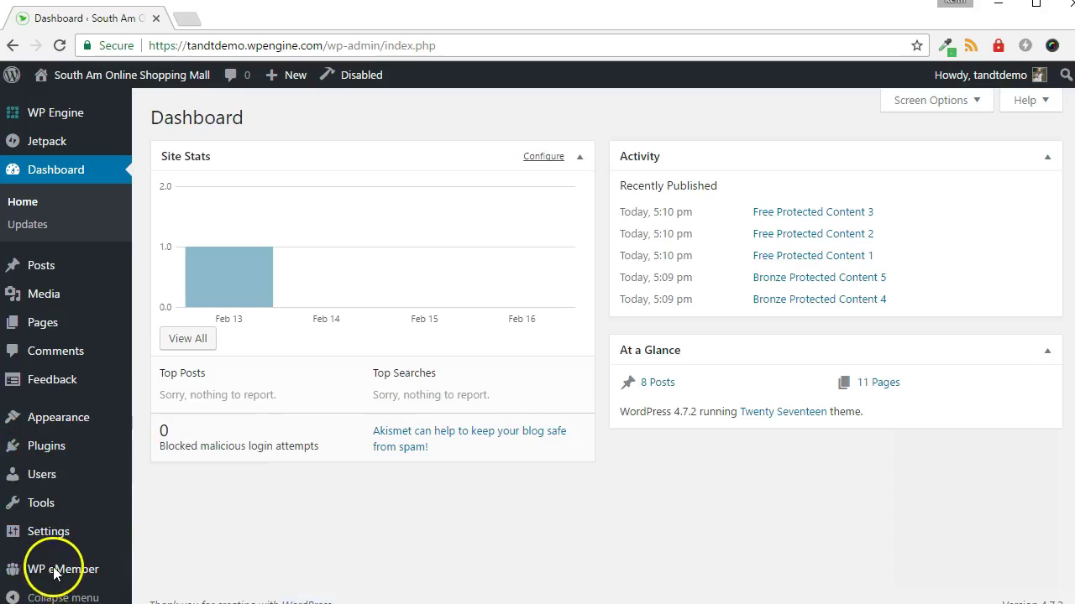
Open the WP eMember settings and set Site Wide Page Protection to Enable Site Wide/Domain Level Lockdown.
mouse_move(53, 574)
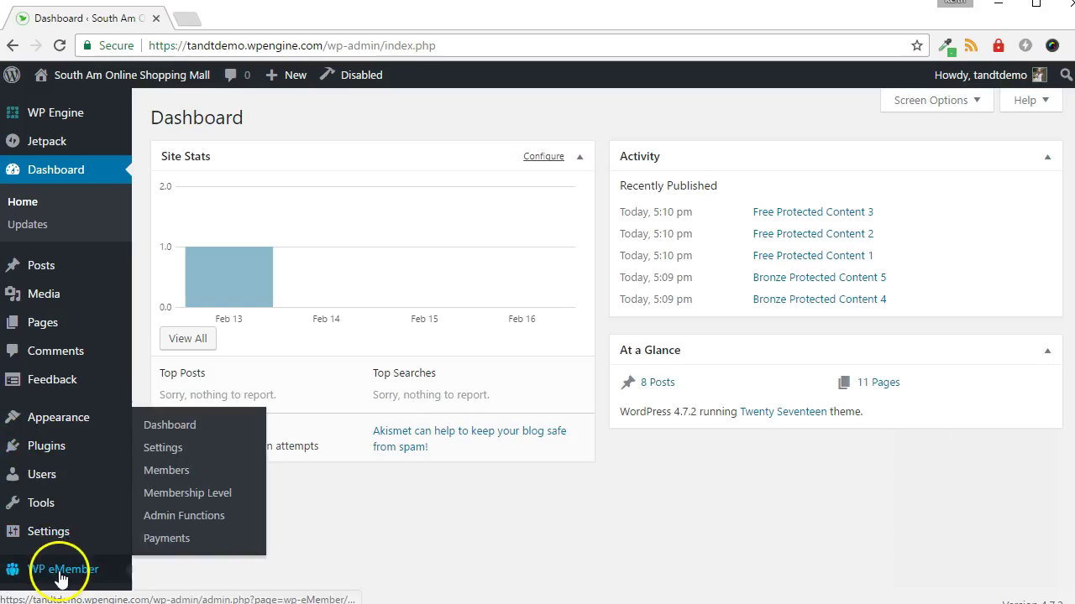
left_click(177, 454)
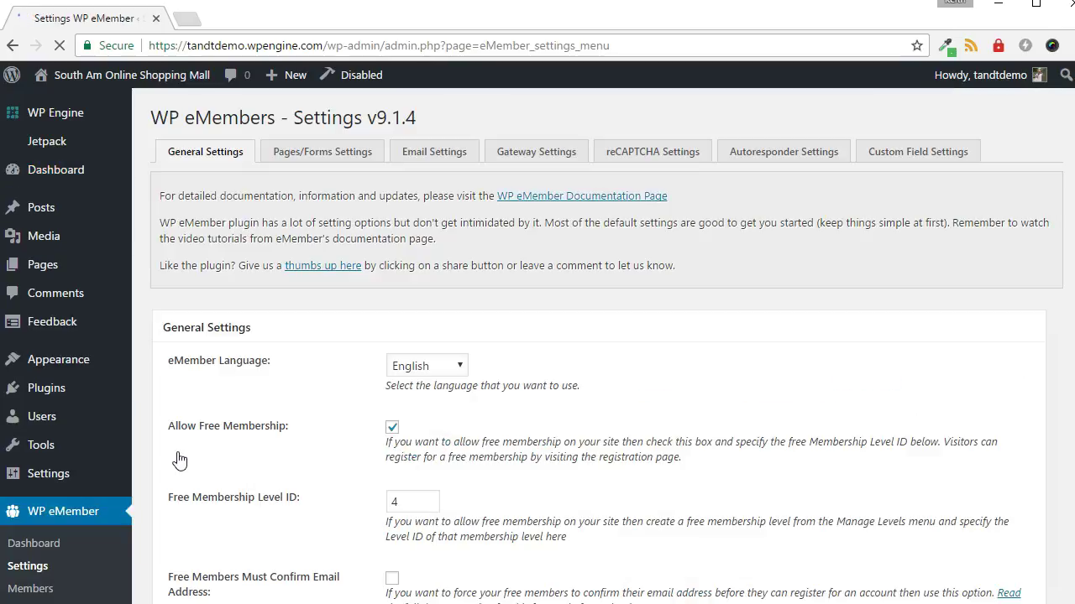
scroll(177, 458, "down", 10)
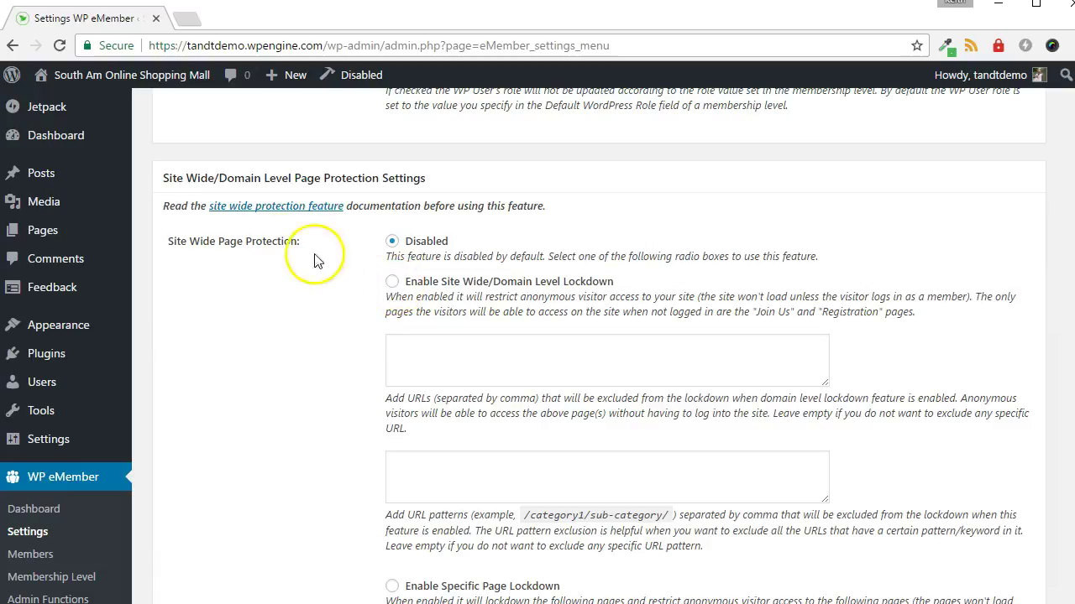
left_click(392, 283)
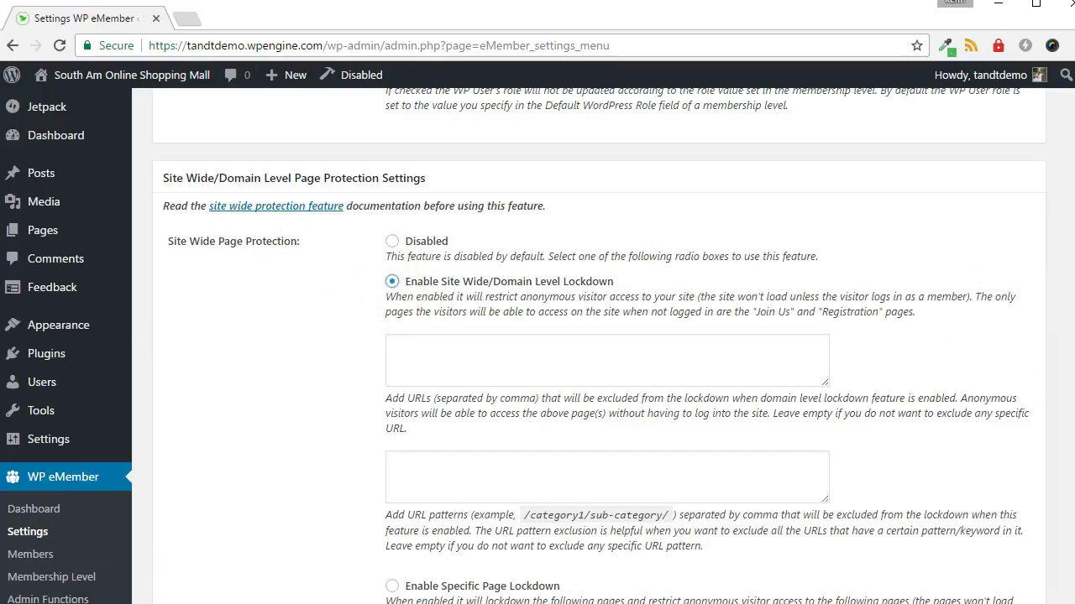
scroll(588, 336, "down", 15)
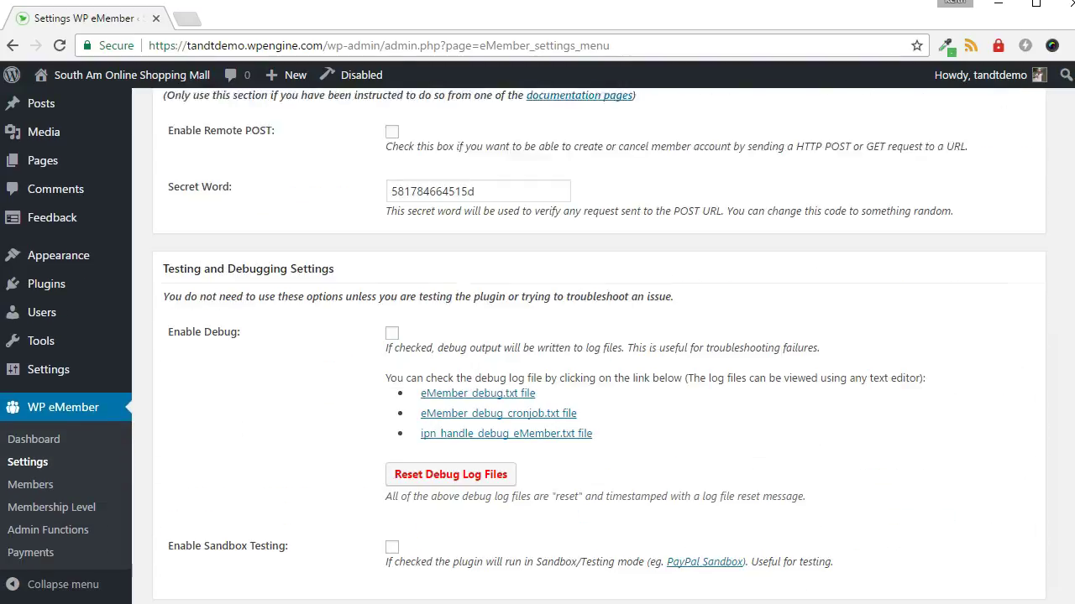
left_click(185, 523)
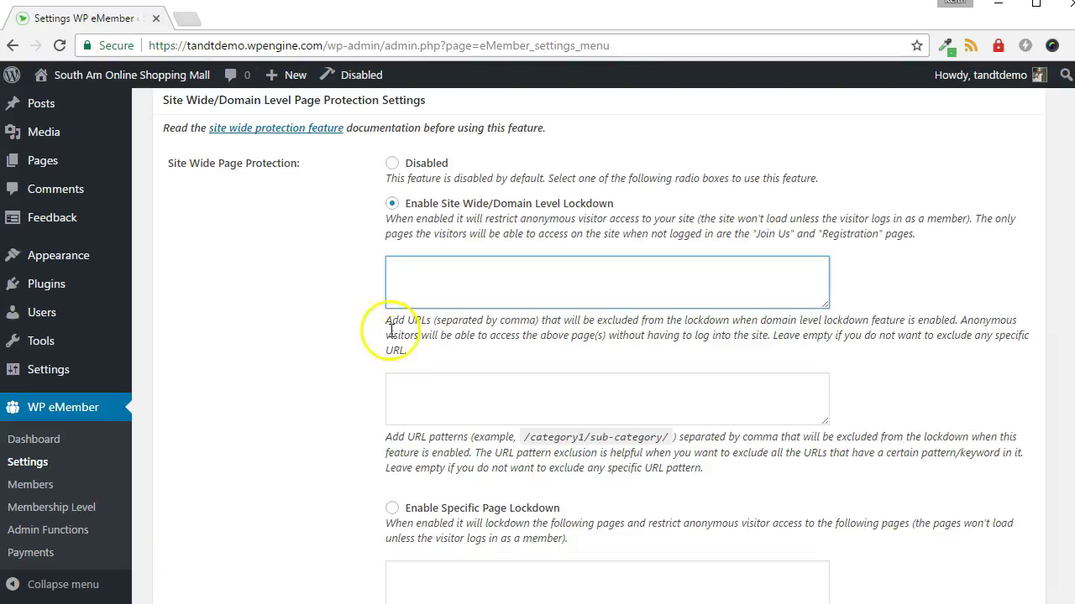
Examine the lockdown's URL exclusion fields and the optional Auto Redirect to a Specific Page setting.
left_click_drag(389, 316, 664, 346)
scroll(554, 388, "down", 2)
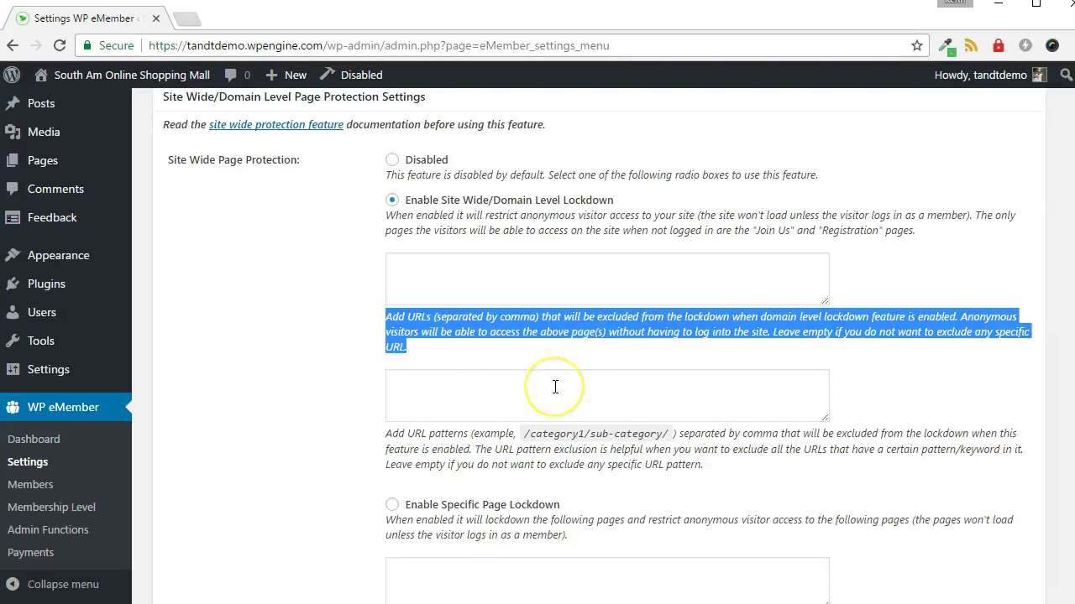
scroll(554, 388, "down", 1)
left_click_drag(168, 468, 334, 468)
left_click(422, 472)
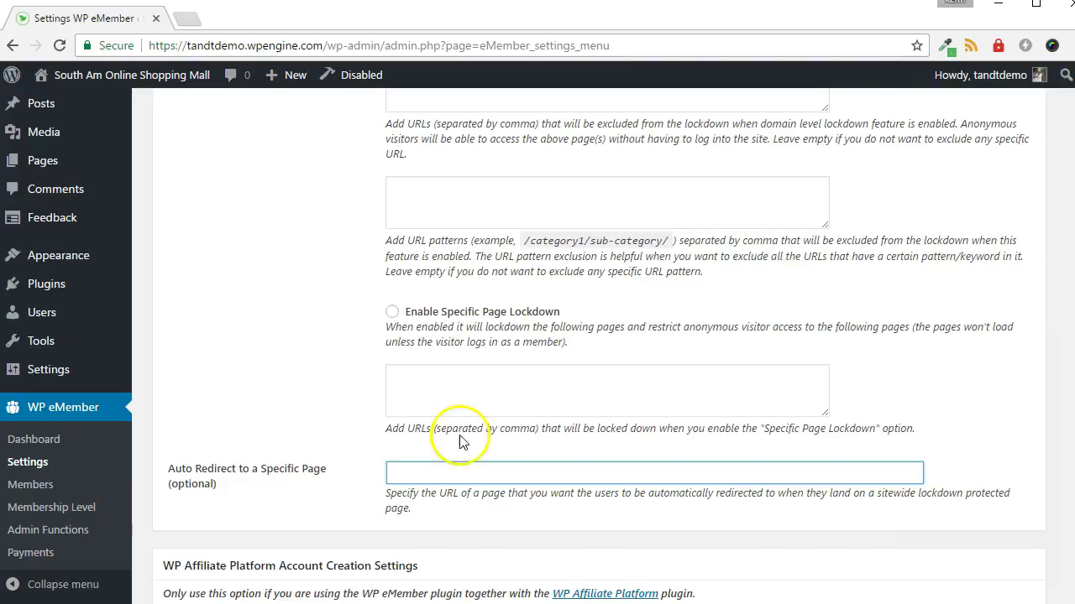
scroll(456, 412, "up", 3)
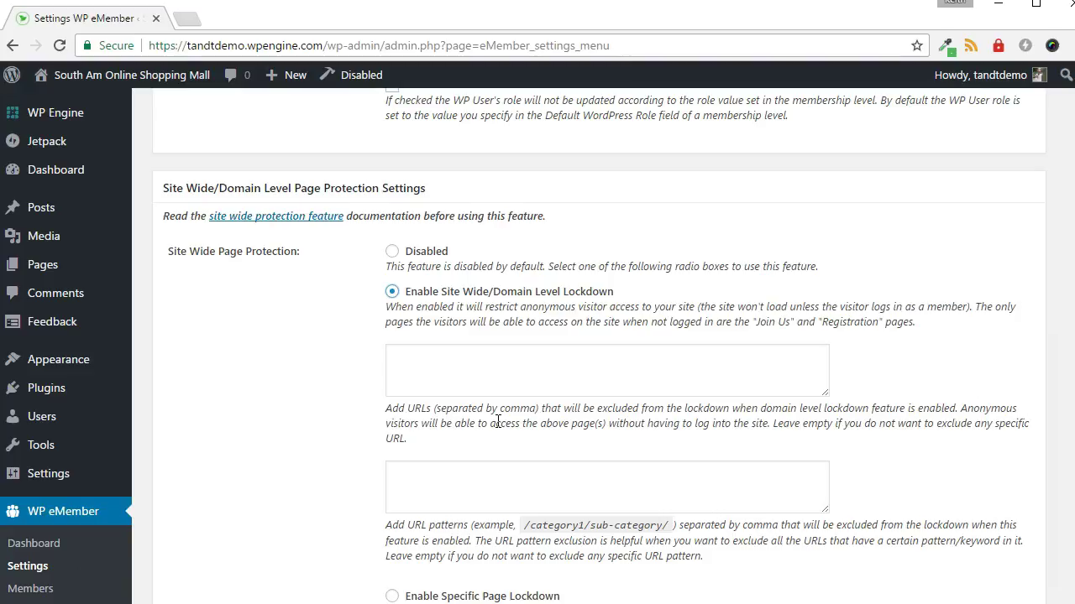
Open the Secret Recipes page for editing from the site's list of pages.
left_click(64, 269)
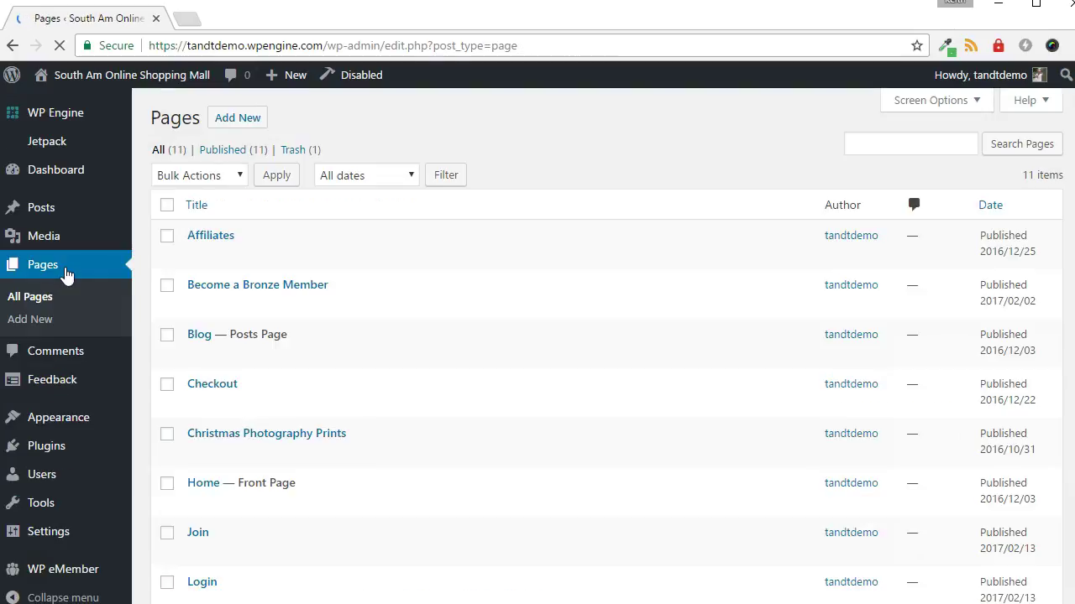
scroll(271, 323, "down", 4)
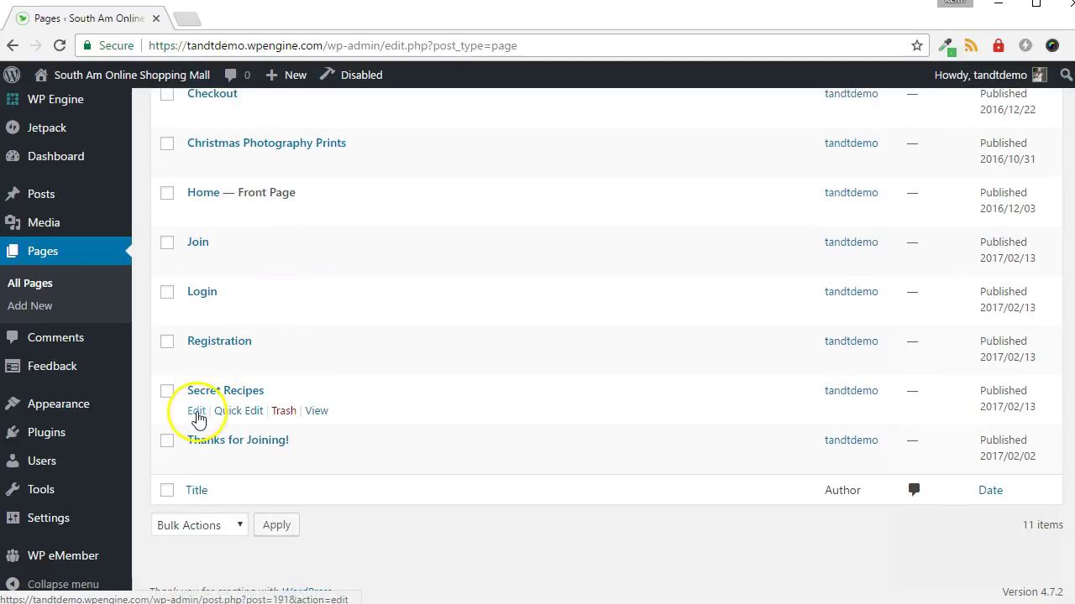
left_click(196, 410)
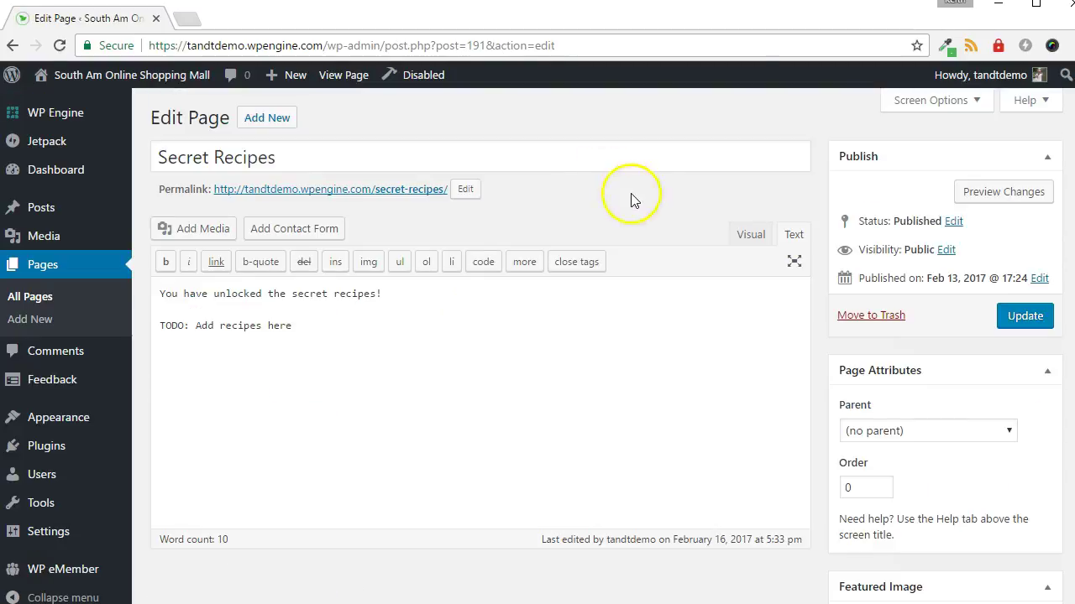
Check in the page editor's screen options that the eMember Protection options box is enabled.
left_click(927, 102)
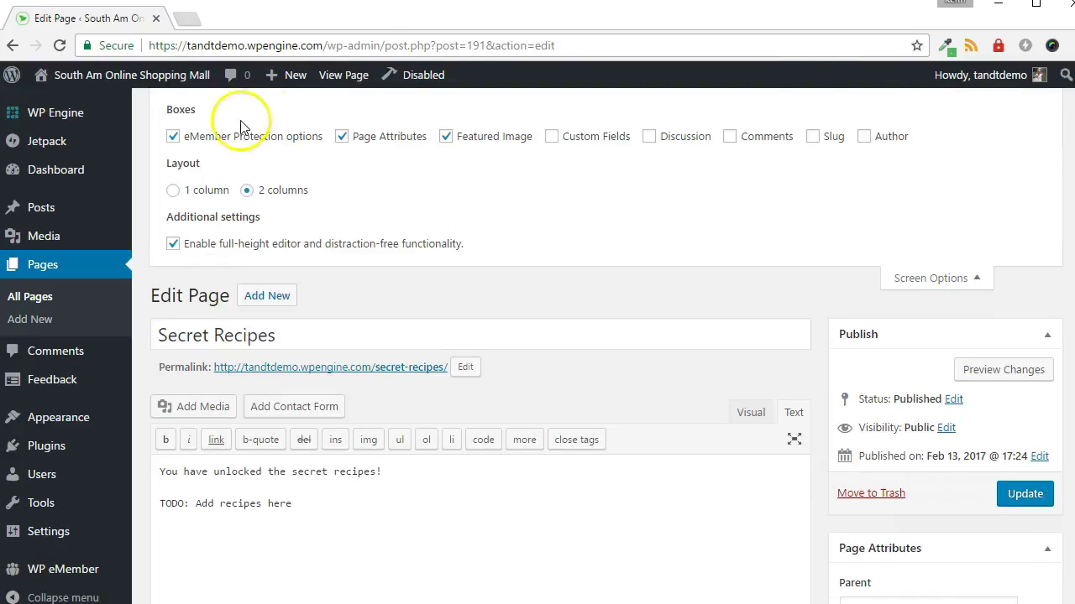
left_click(172, 137)
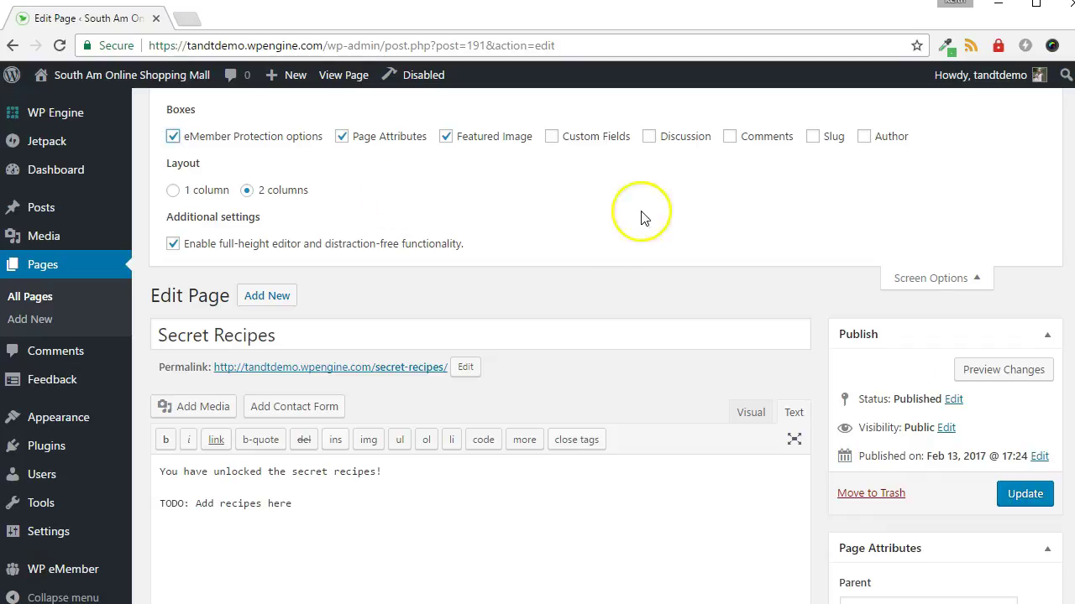
left_click(914, 278)
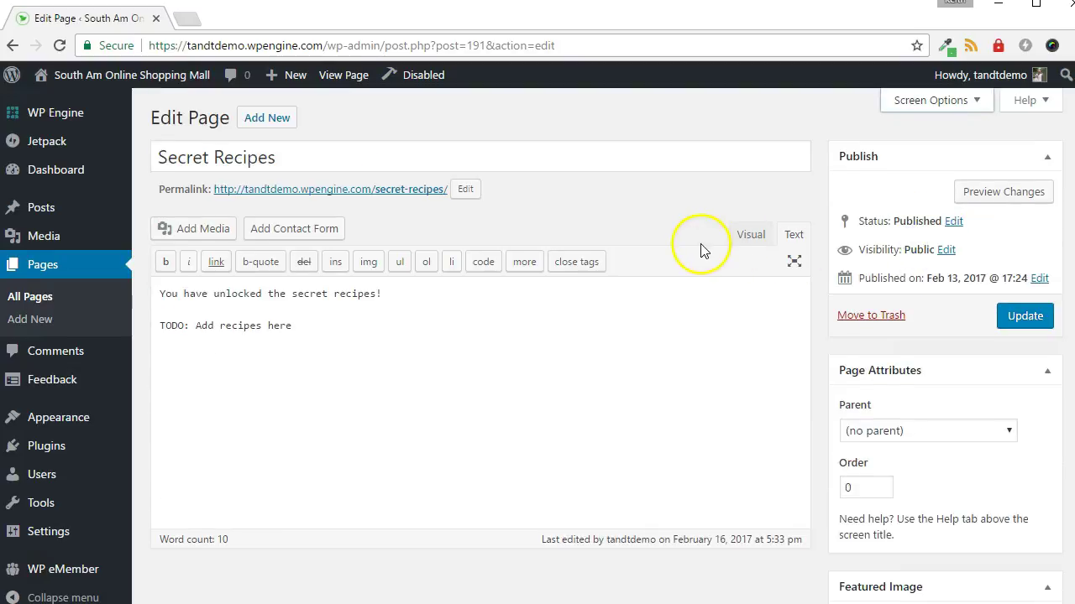
Protect the Secret Recipes page's content, grant access to the Bronze membership level, and update the page.
scroll(701, 245, "down", 3)
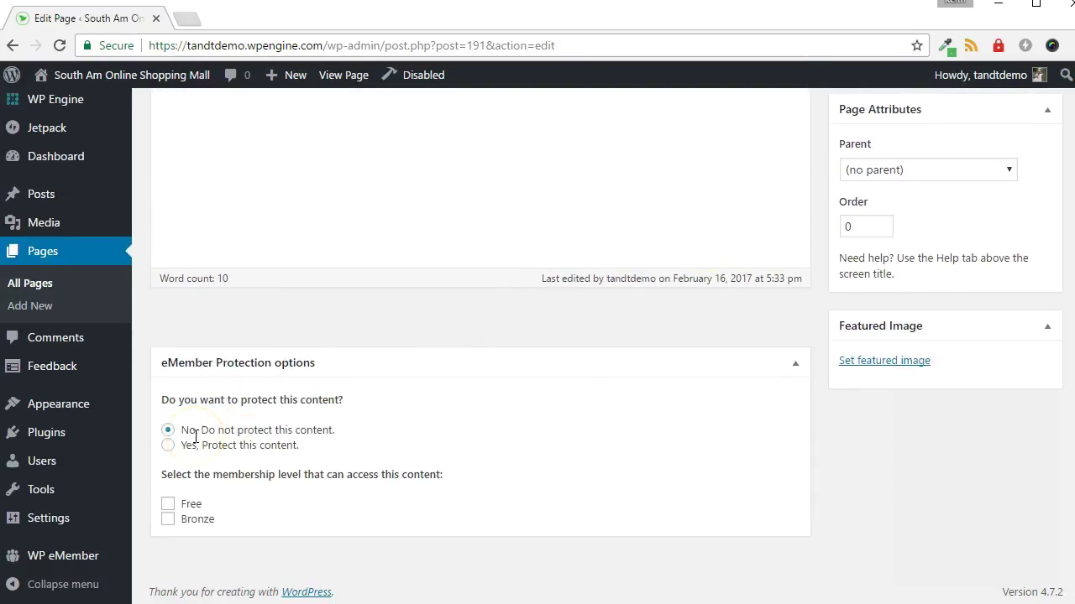
left_click(168, 446)
left_click(168, 519)
scroll(907, 324, "up", 2)
left_click(1016, 225)
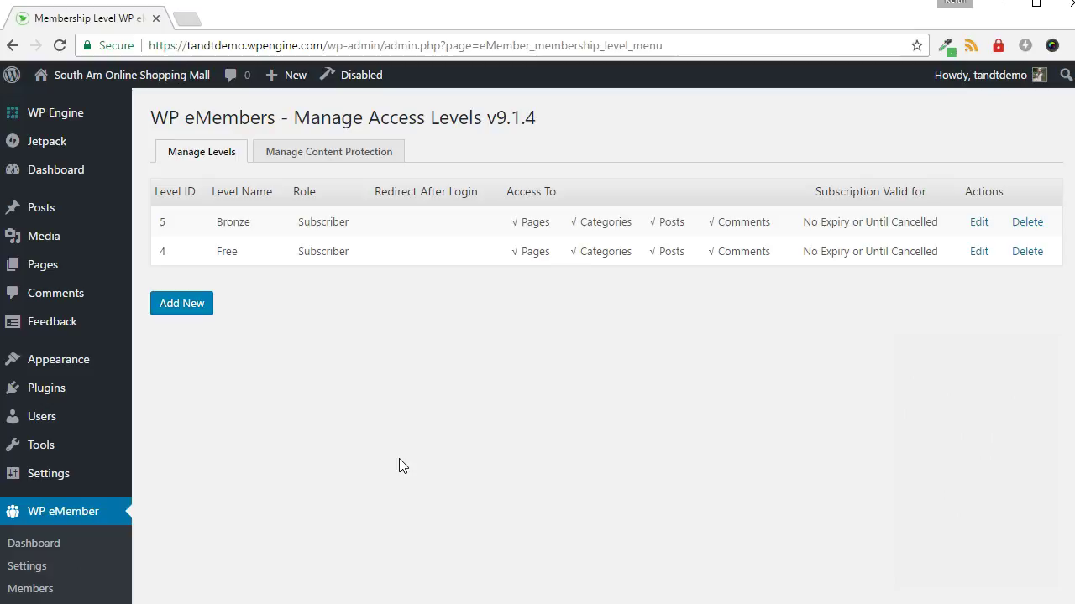
Review the list of posts and the category assigned to each one.
left_click(44, 210)
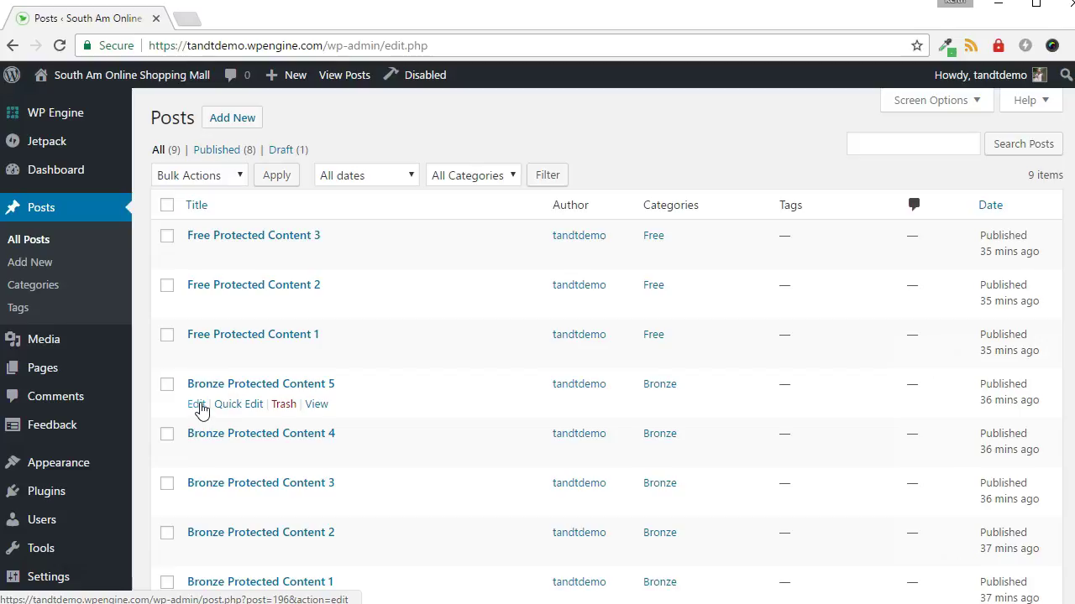
scroll(87, 466, "down", 2)
scroll(86, 470, "down", 1)
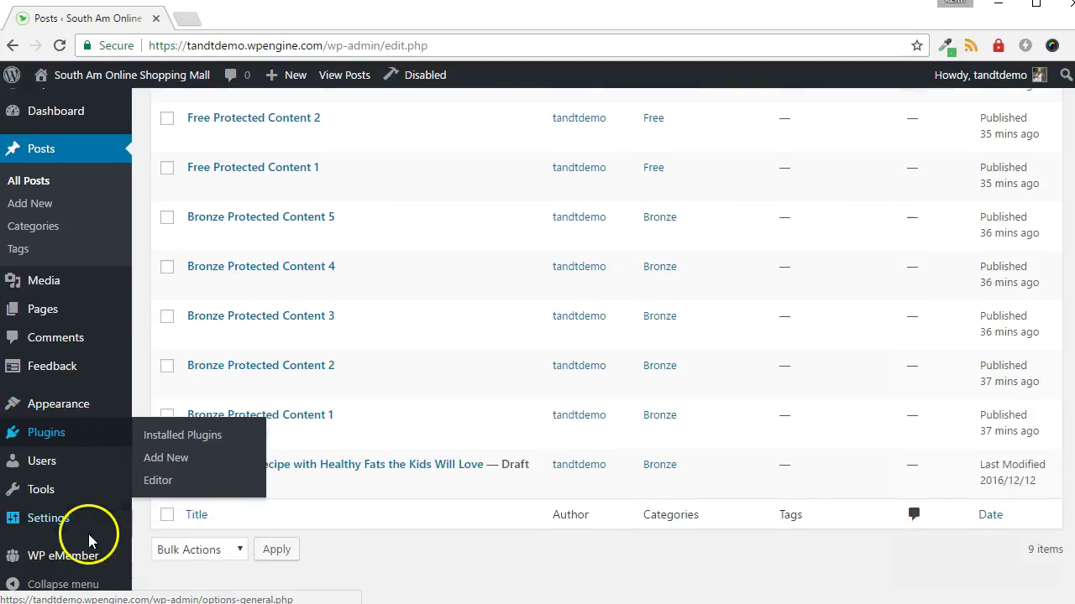
Open WP eMember's Manage Content Protection for membership levels, keeping General Protection as the selection.
mouse_move(91, 559)
left_click(152, 506)
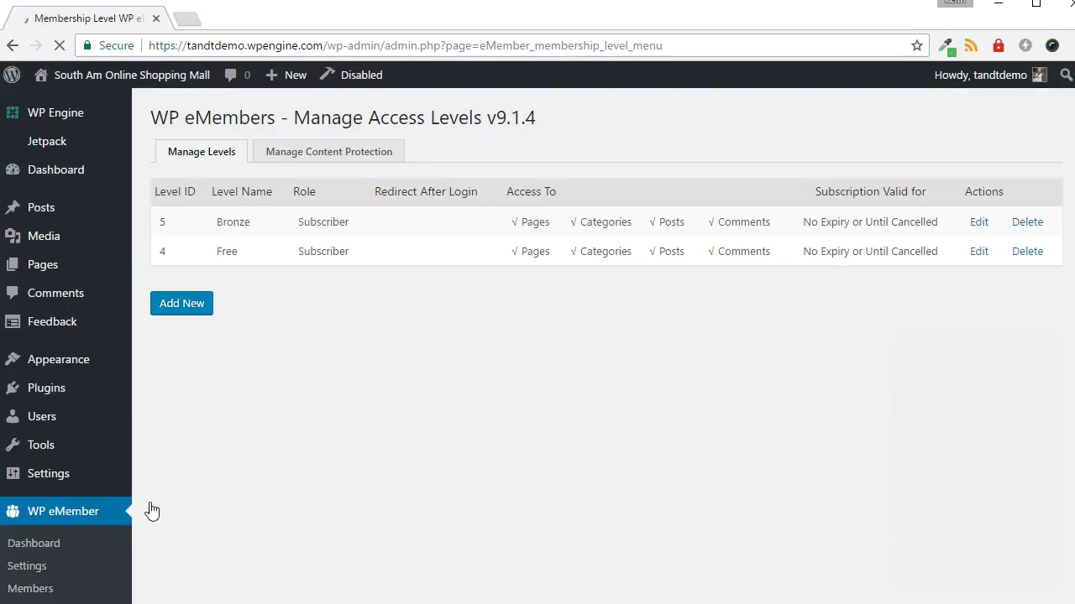
left_click(286, 155)
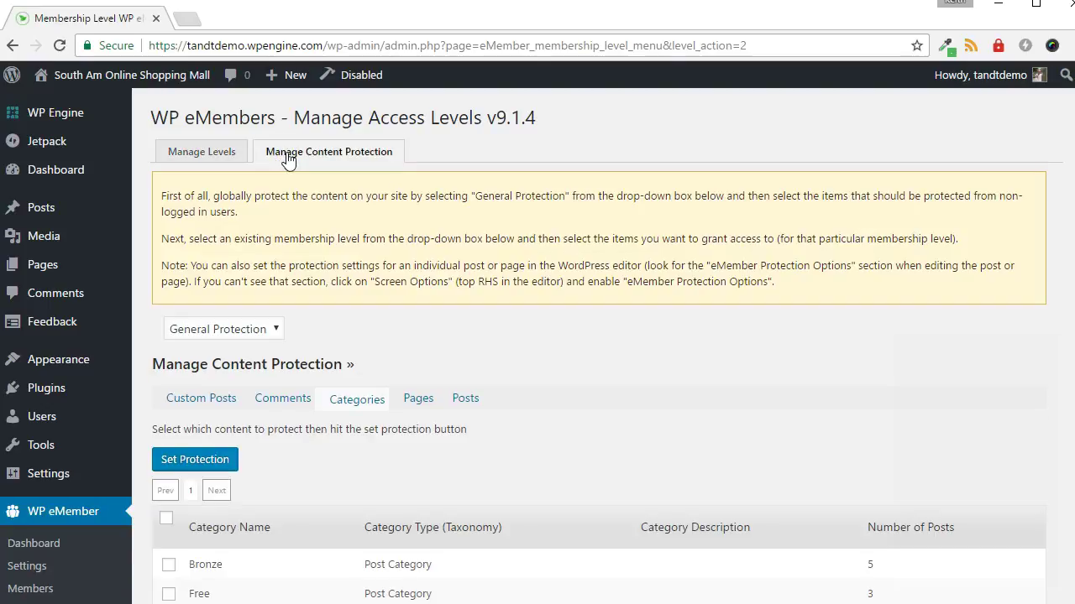
left_click(276, 330)
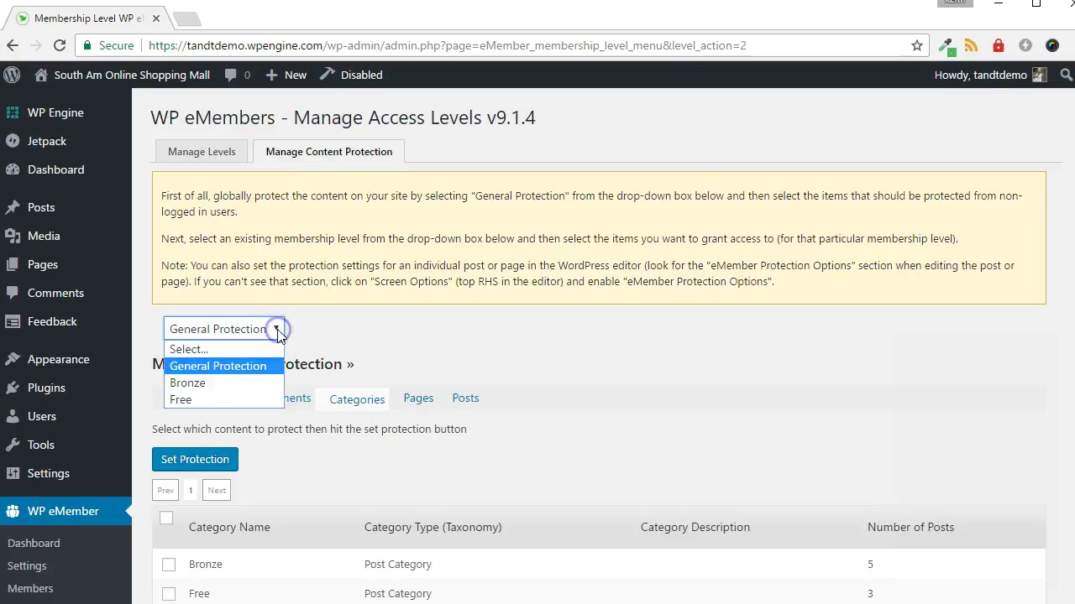
left_click(278, 331)
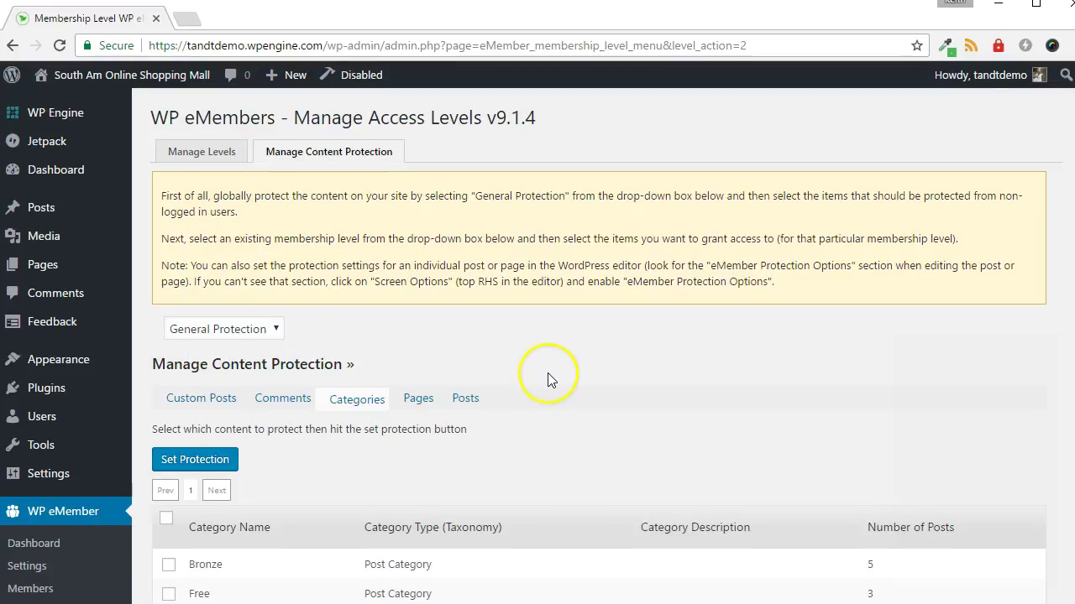
Set general protection on all the post categories, Bronze and Free.
scroll(548, 373, "down", 1)
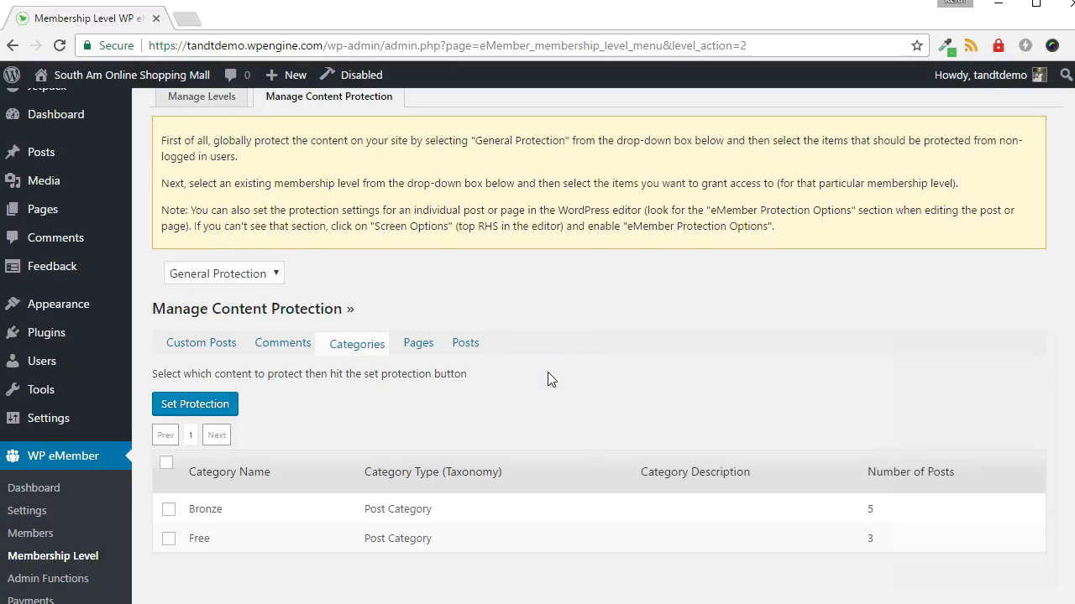
left_click(356, 347)
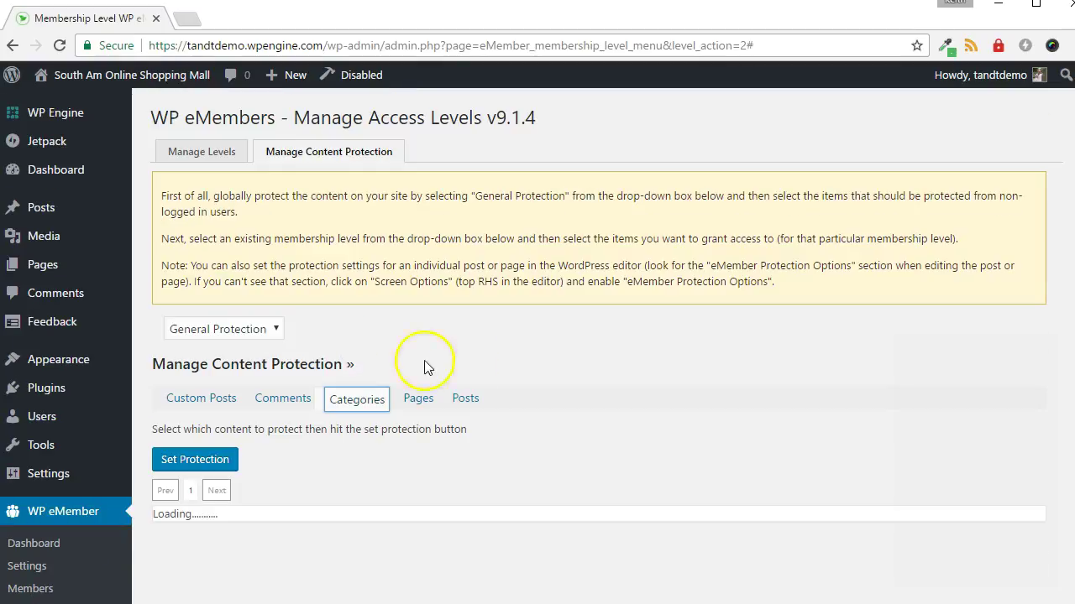
scroll(548, 384, "down", 2)
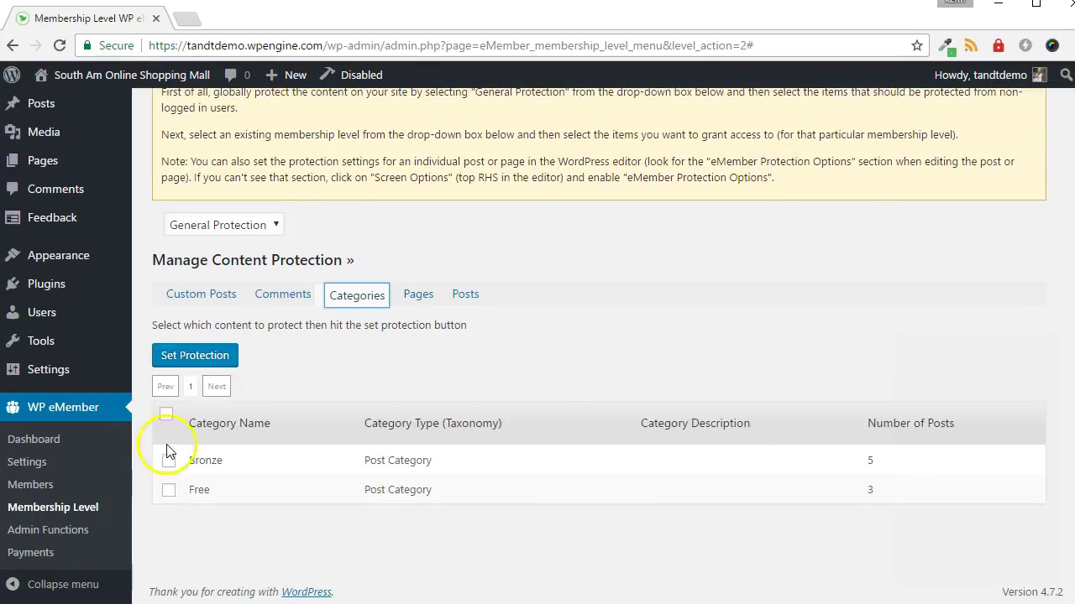
left_click(166, 415)
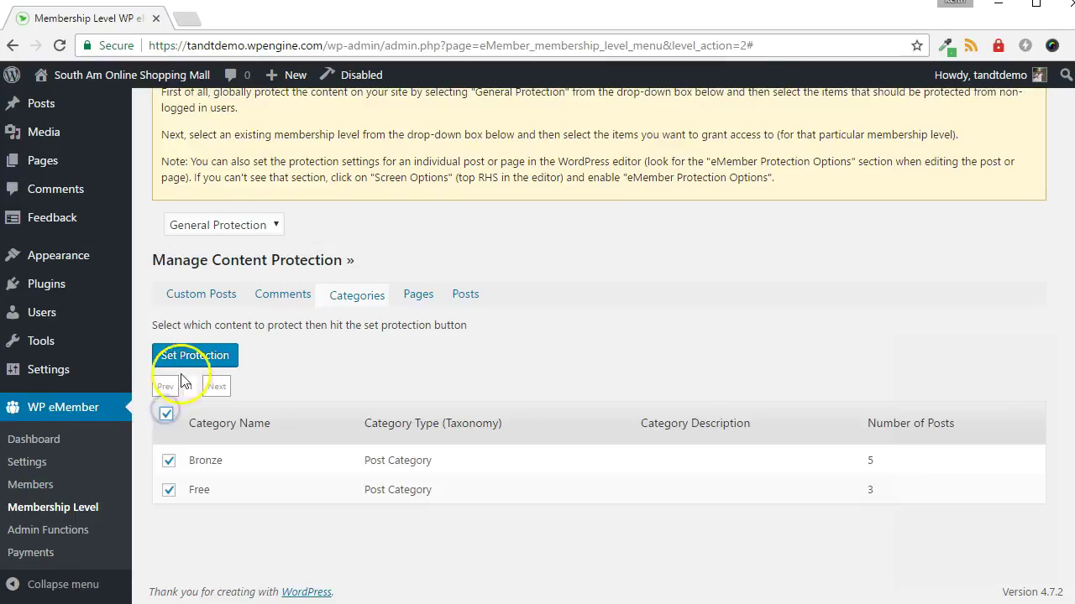
left_click(193, 355)
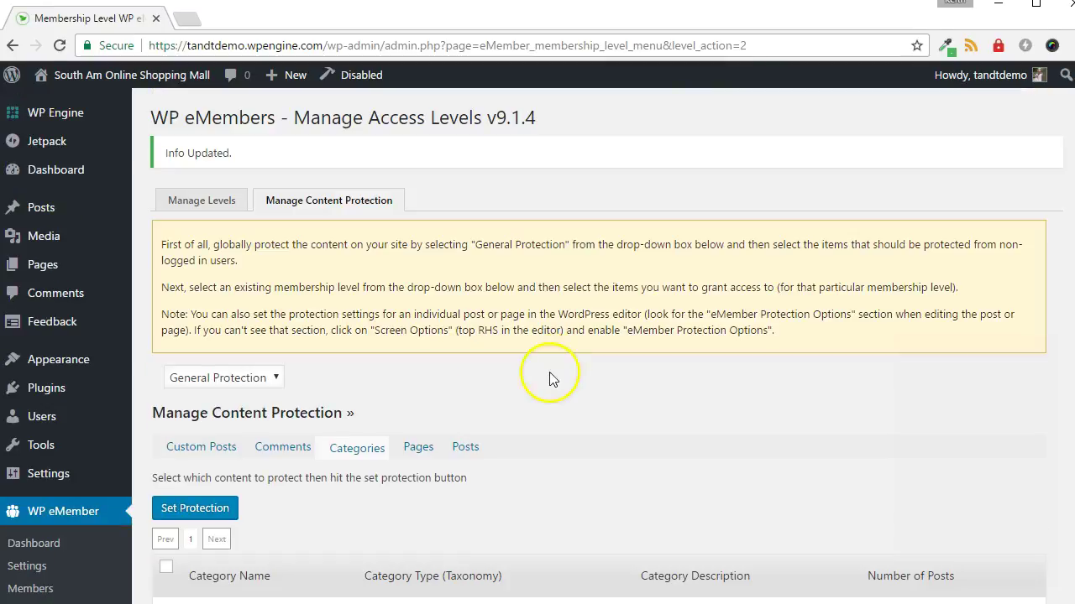
Grant the Bronze membership level access to the Bronze post category.
scroll(439, 382, "down", 1)
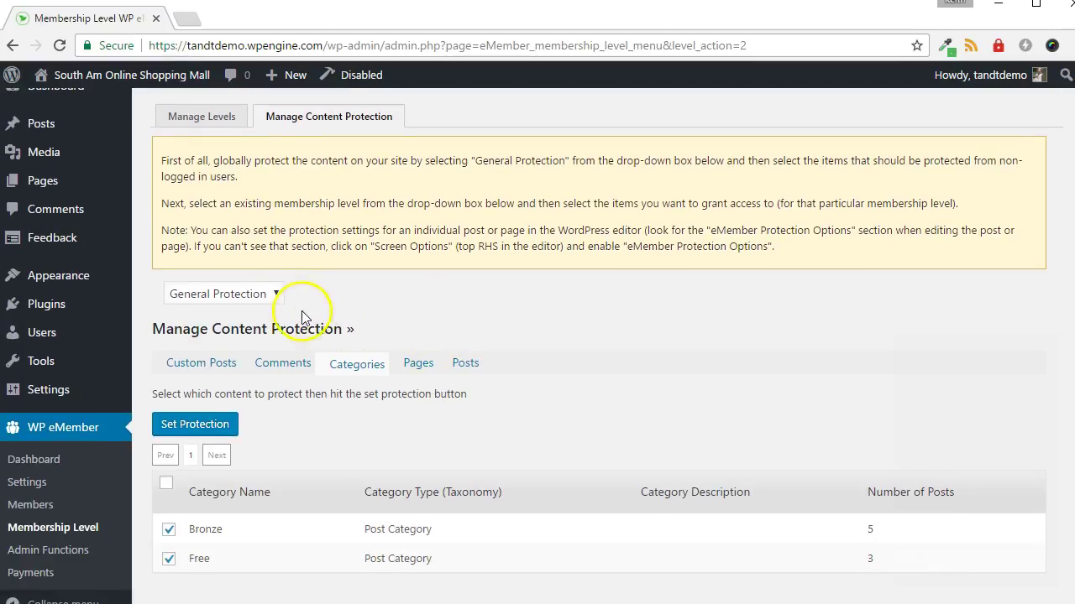
left_click(270, 294)
left_click(228, 344)
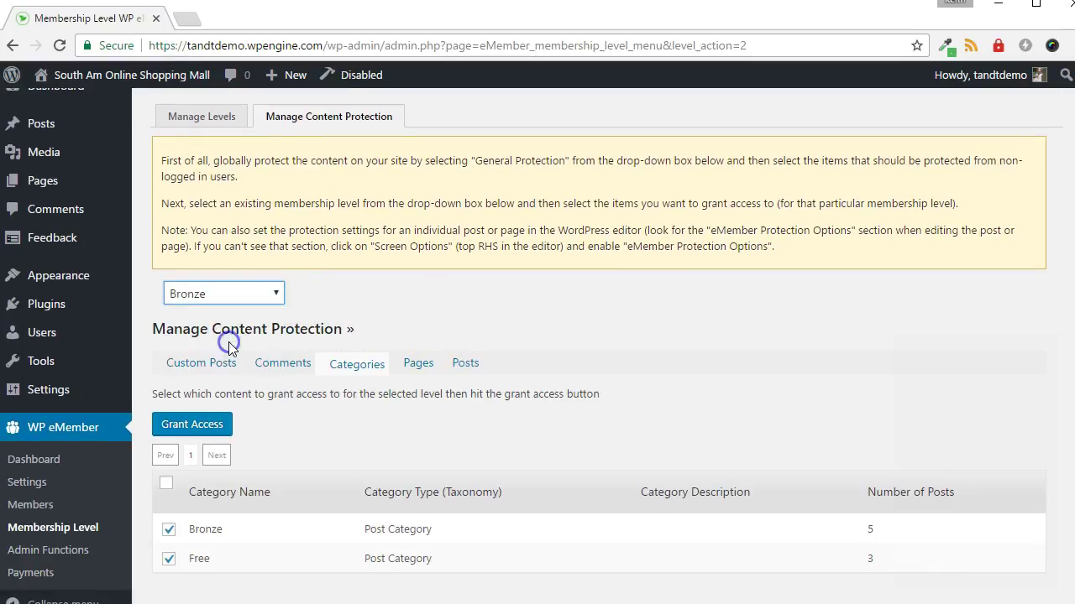
scroll(466, 376, "down", 1)
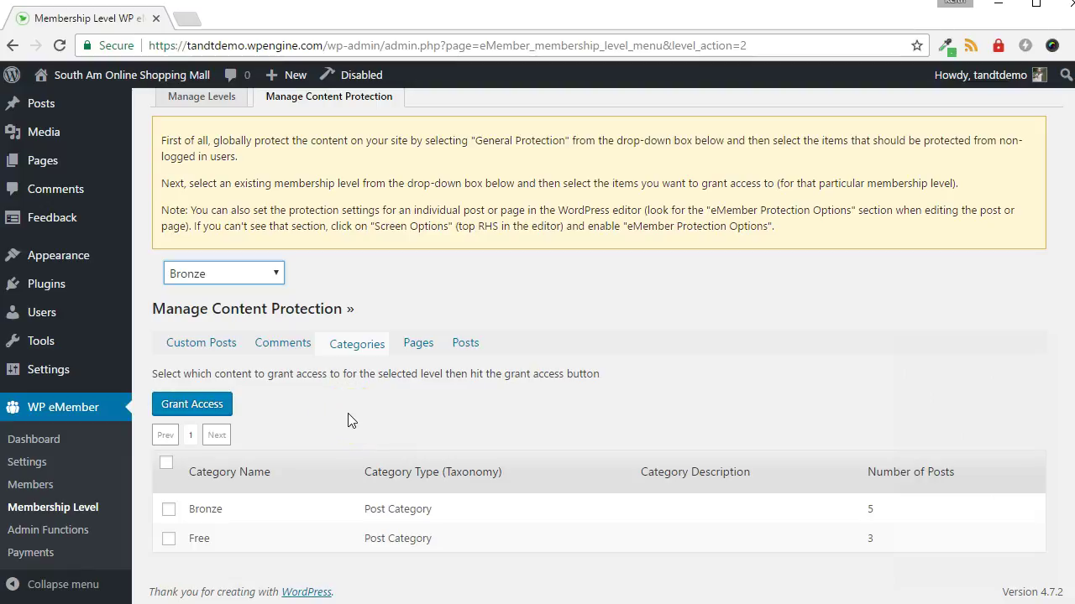
left_click(169, 512)
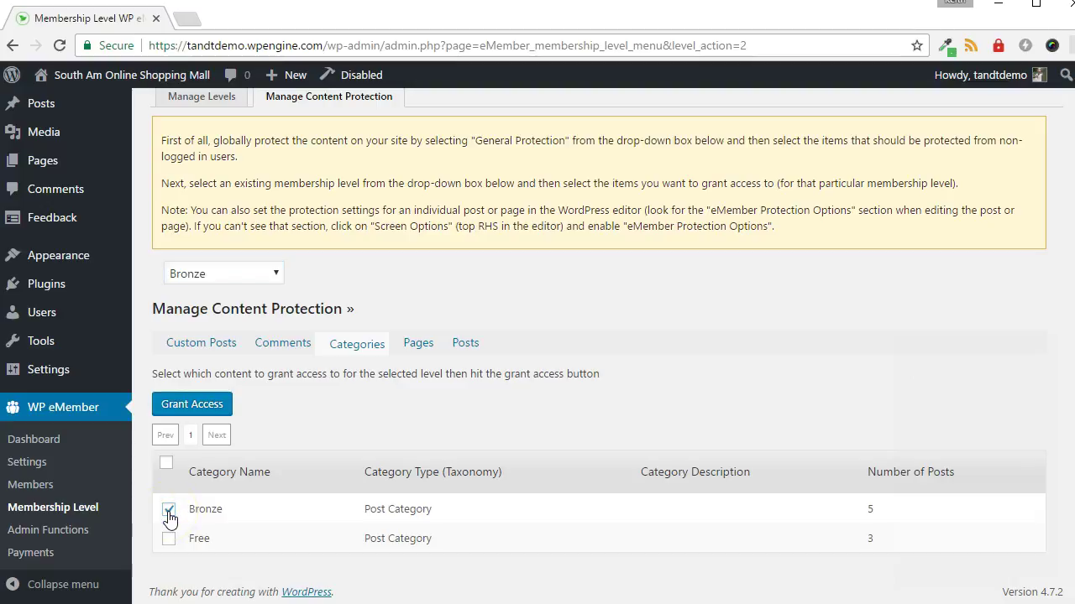
left_click(195, 407)
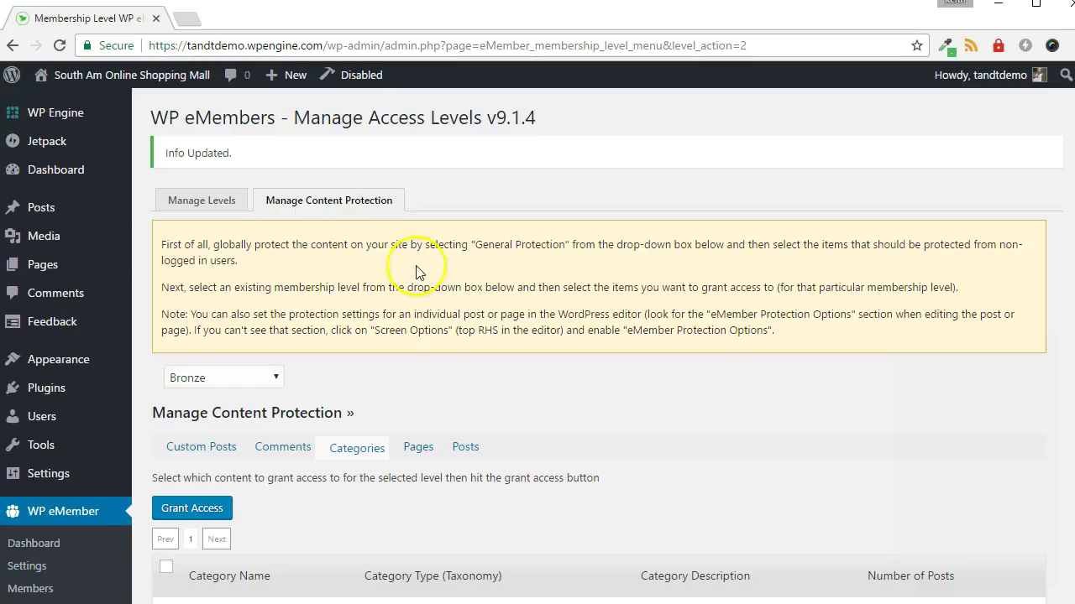
scroll(427, 343, "down", 1)
left_click(238, 268)
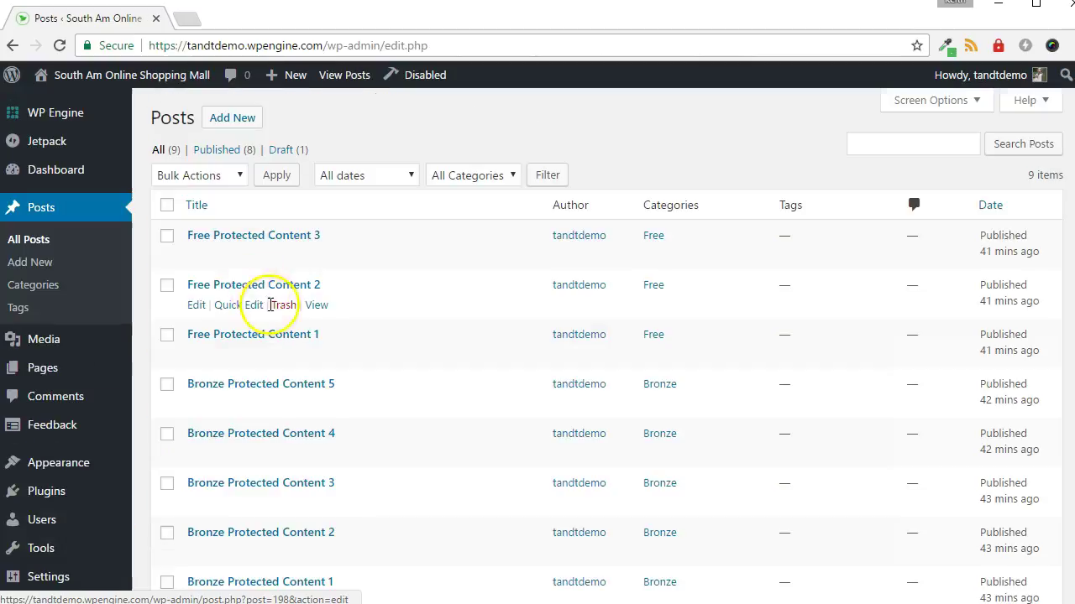
Open the Free Protected Content 3 post for editing and examine its eMember Protection options.
left_click(196, 256)
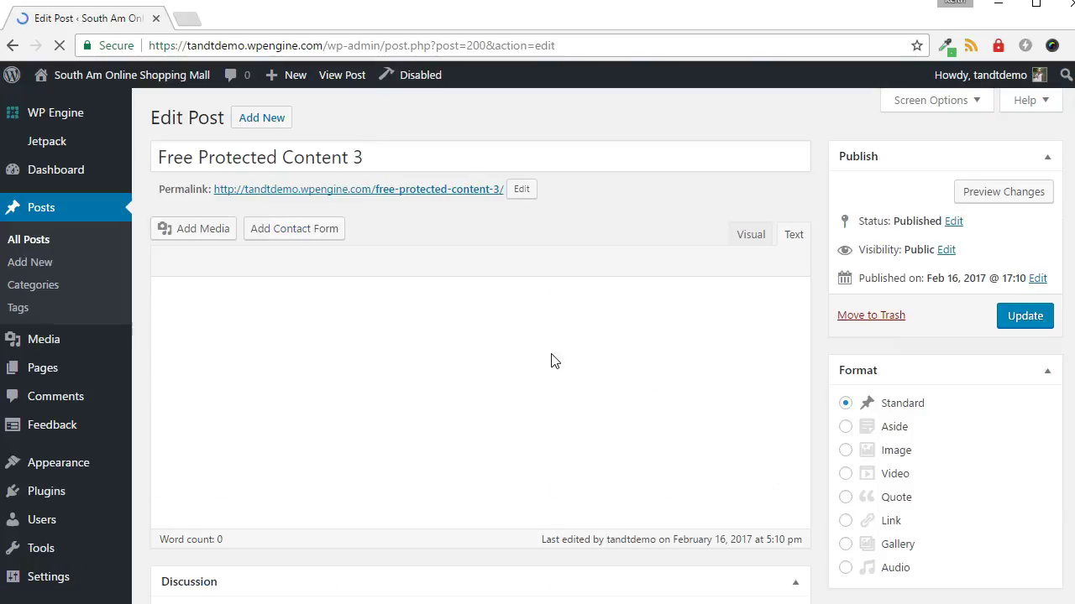
scroll(553, 354, "down", 6)
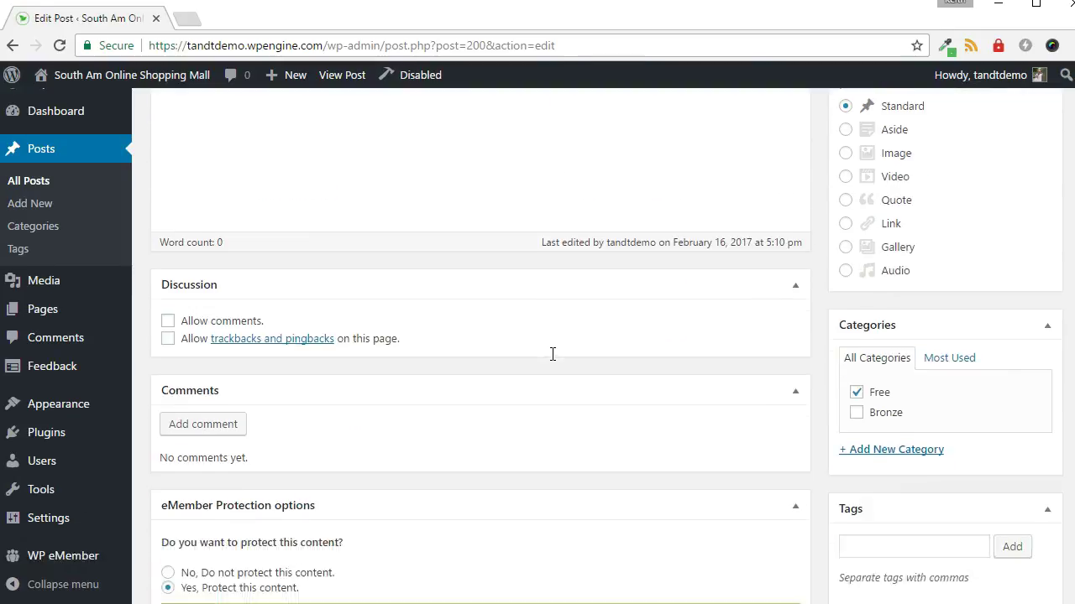